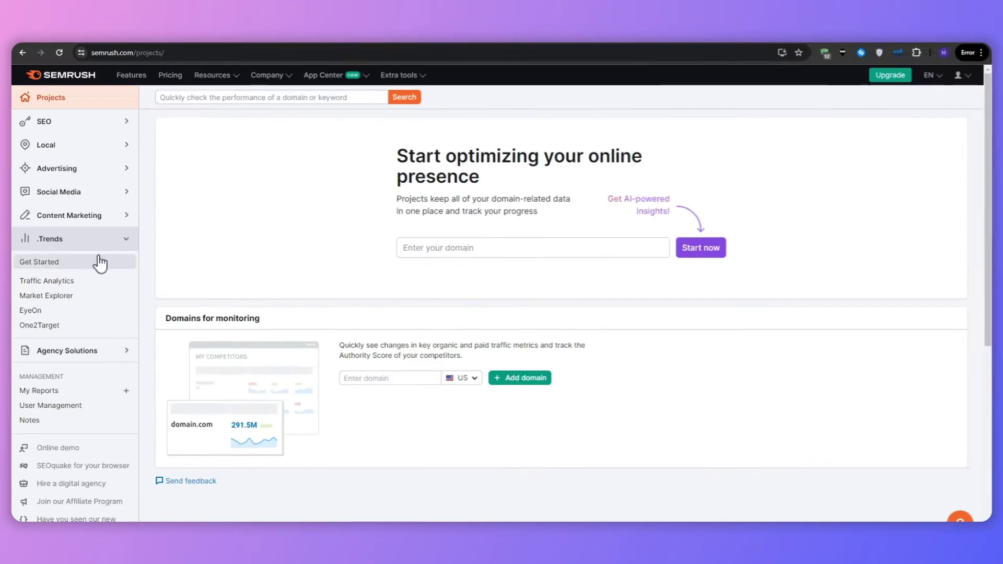
- From .Trends Get Started, load the openai.com Traffic Analytics example and scroll through the report
{"action": "left_click", "coordinate": [43, 46]}
{"action": "scroll", "coordinate": [259, 98], "scroll_direction": "down", "scroll_amount": 4}
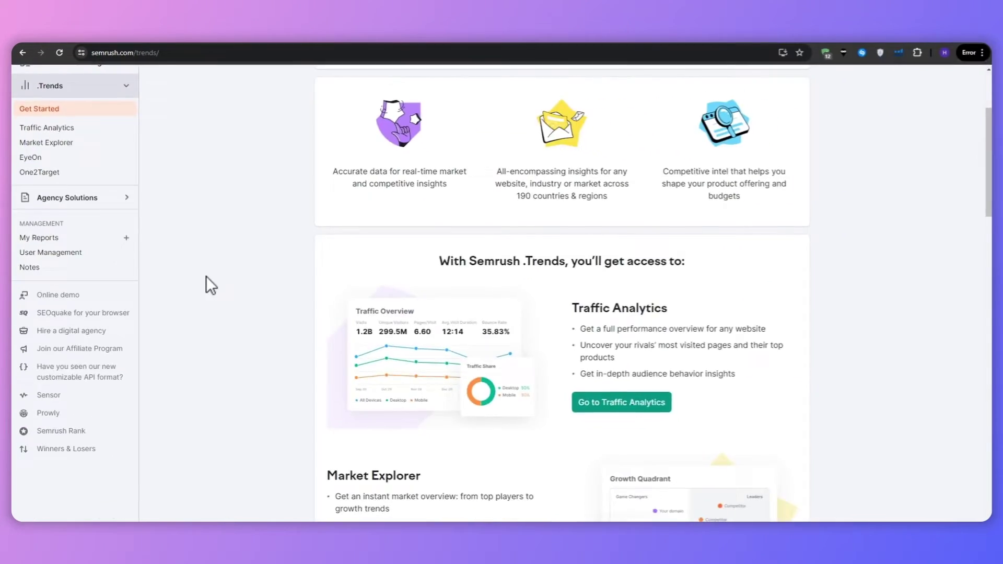
{"action": "left_click", "coordinate": [78, 312]}
{"action": "left_click", "coordinate": [556, 279]}
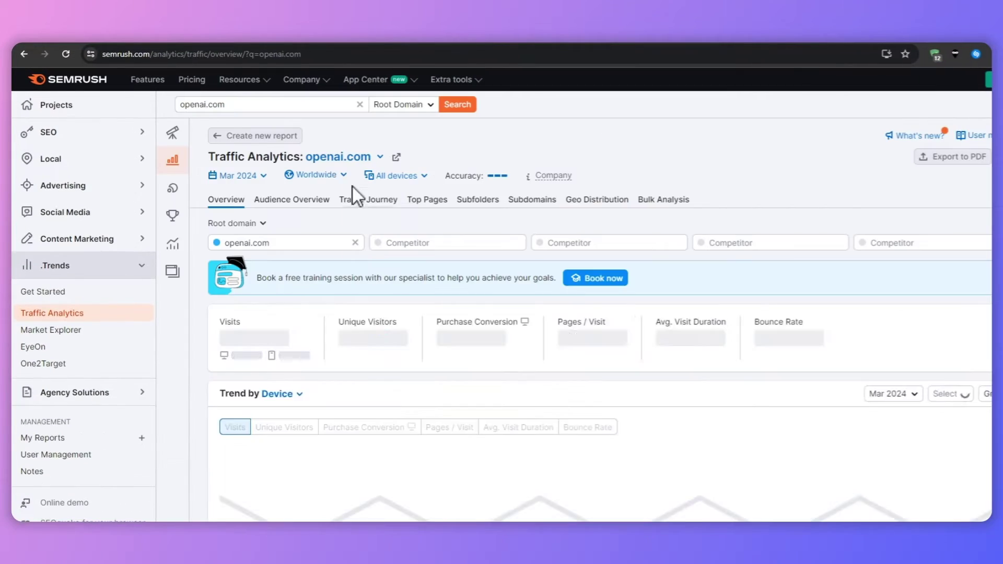
{"action": "scroll", "coordinate": [788, 288], "scroll_direction": "down", "scroll_amount": 5}
{"action": "scroll", "coordinate": [540, 401], "scroll_direction": "down", "scroll_amount": 5}
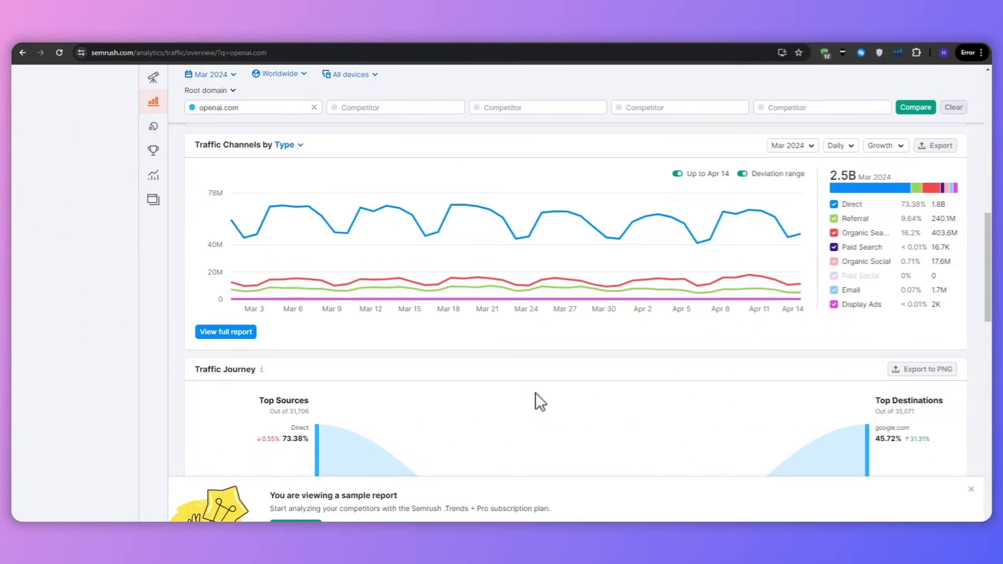
{"action": "scroll", "coordinate": [192, 340], "scroll_direction": "down", "scroll_amount": 10}
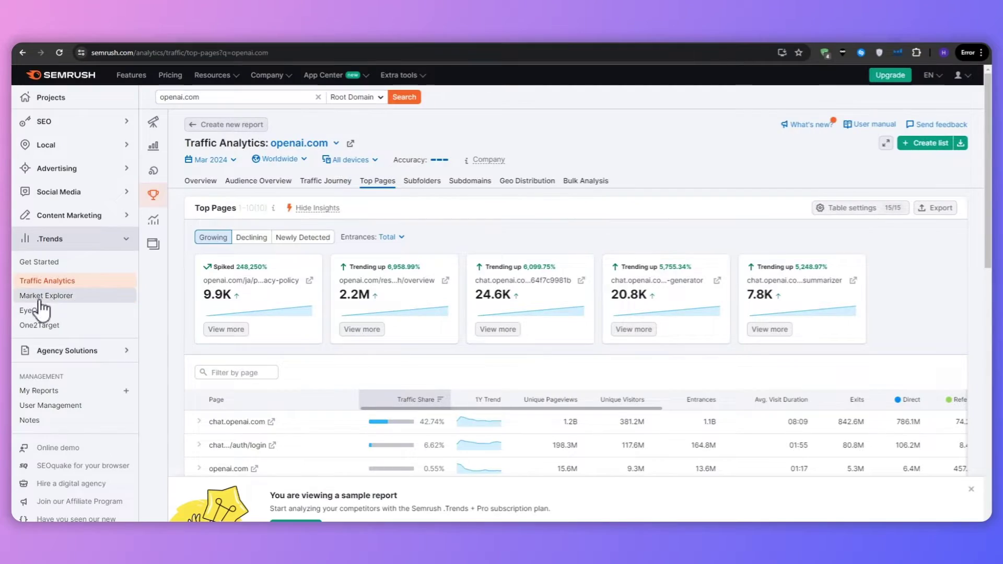
- Glance at Market Explorer, then switch to EyeOn, landing on the Projects start page
{"action": "left_click", "coordinate": [42, 293]}
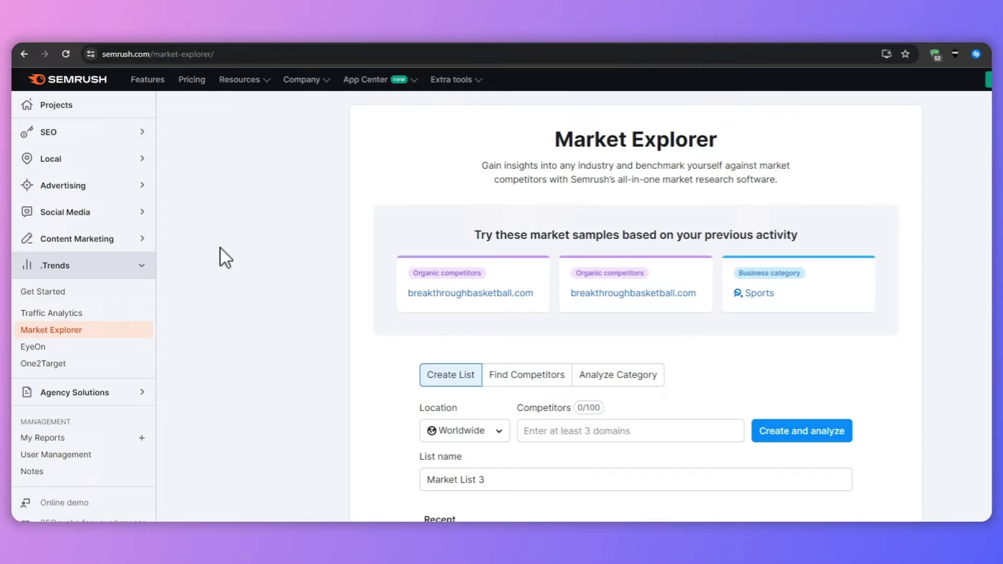
{"action": "left_click", "coordinate": [429, 433]}
{"action": "left_click", "coordinate": [62, 347]}
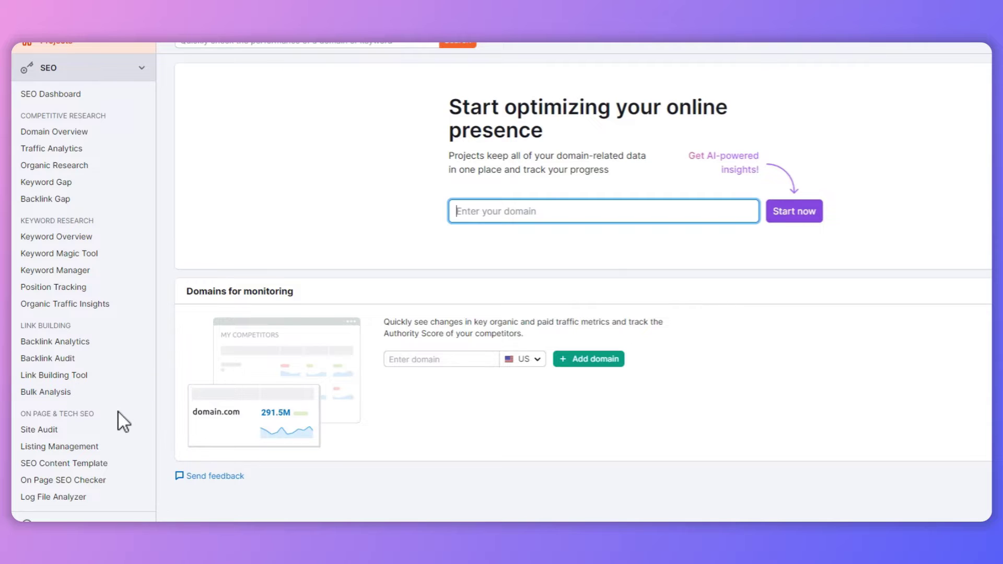
- Expand the .Trends group in the Projects page sidebar and return to the top
{"action": "scroll", "coordinate": [118, 412], "scroll_direction": "down", "scroll_amount": 5}
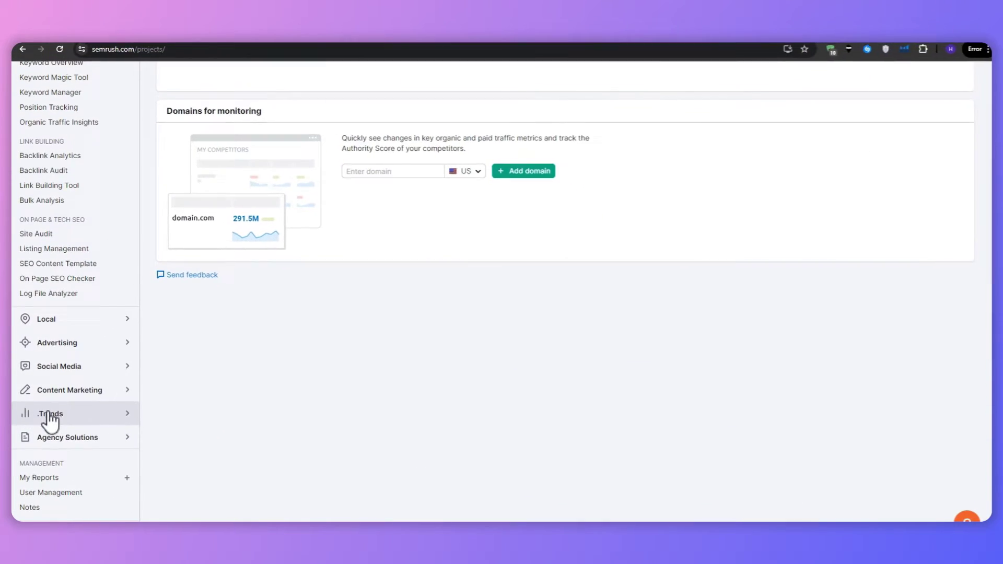
{"action": "left_click", "coordinate": [50, 417]}
{"action": "scroll", "coordinate": [54, 410], "scroll_direction": "down", "scroll_amount": 5}
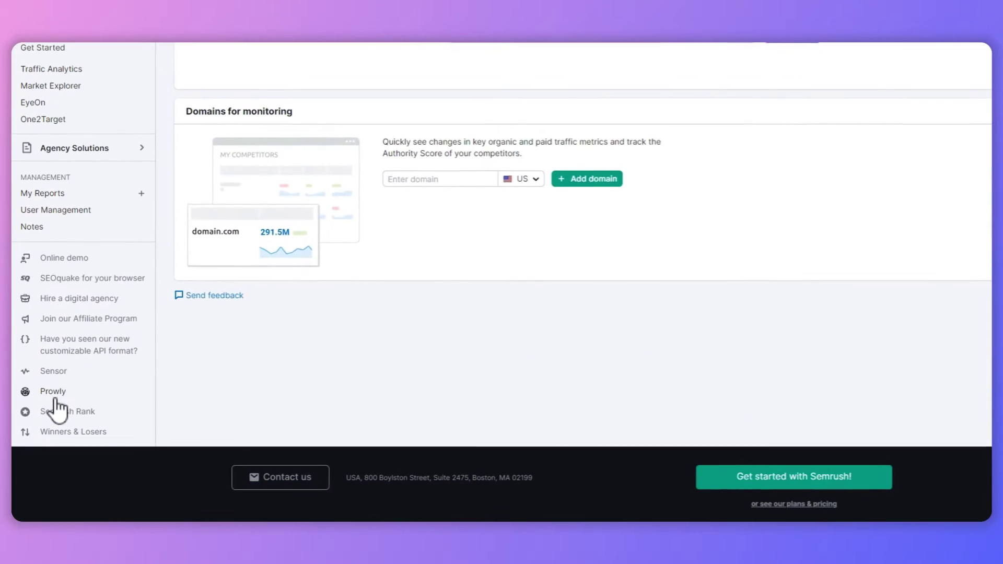
{"action": "scroll", "coordinate": [203, 350], "scroll_direction": "up", "scroll_amount": 4}
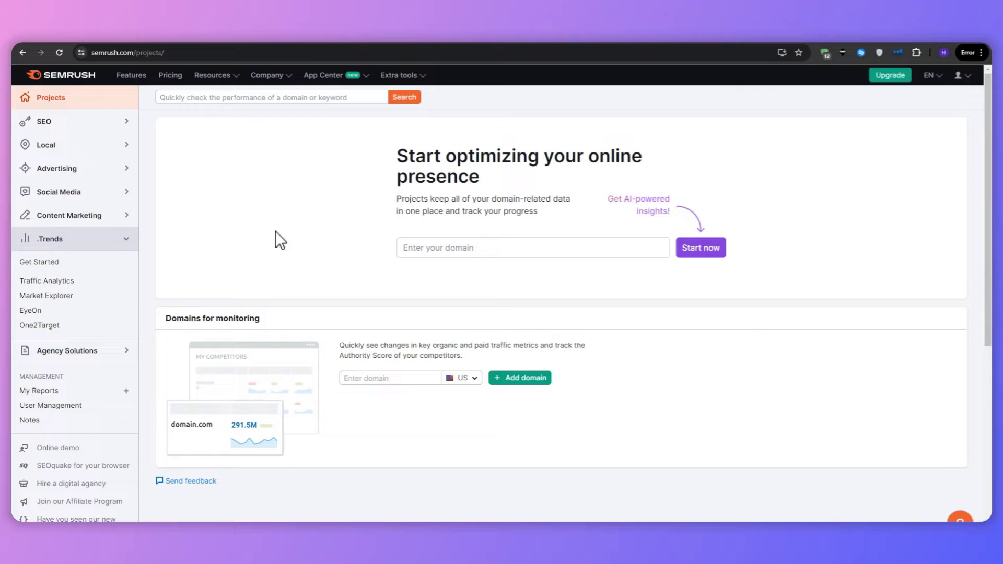
- Scroll the .Trends Get Started page down to its 'With Semrush .Trends' overview section
{"action": "left_click", "coordinate": [40, 262]}
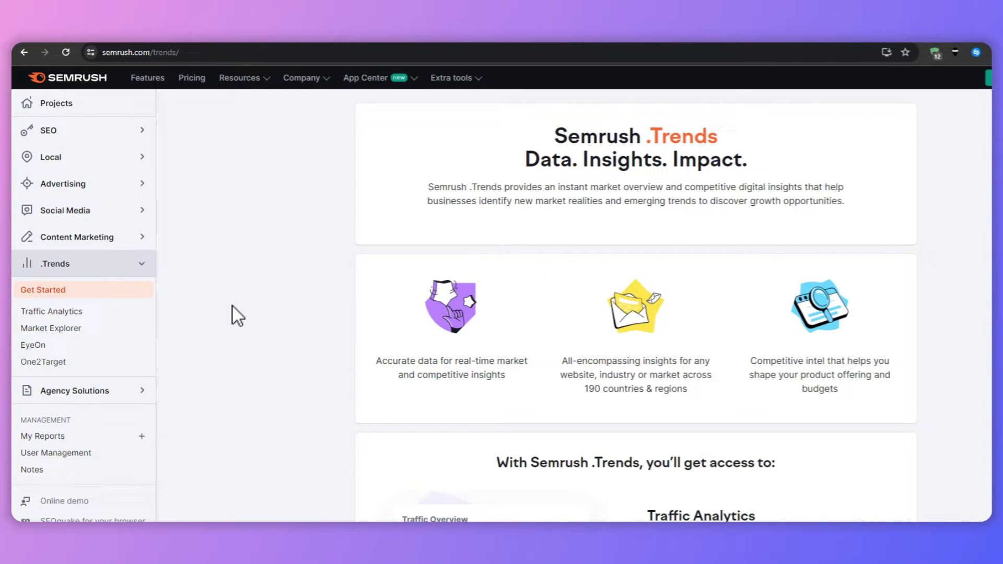
{"action": "scroll", "coordinate": [232, 306], "scroll_direction": "down", "scroll_amount": 4}
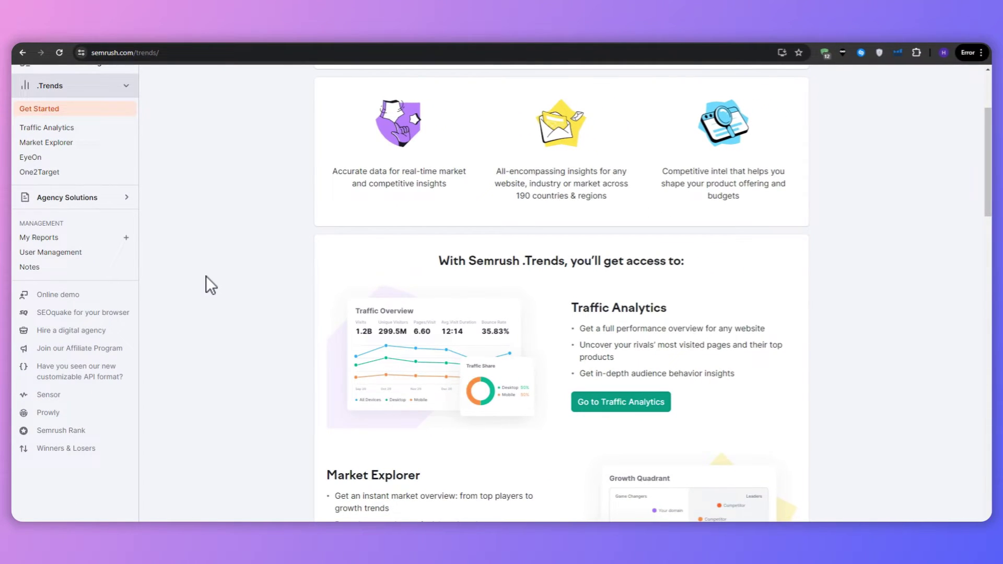
{"action": "scroll", "coordinate": [206, 276], "scroll_direction": "down", "scroll_amount": 2}
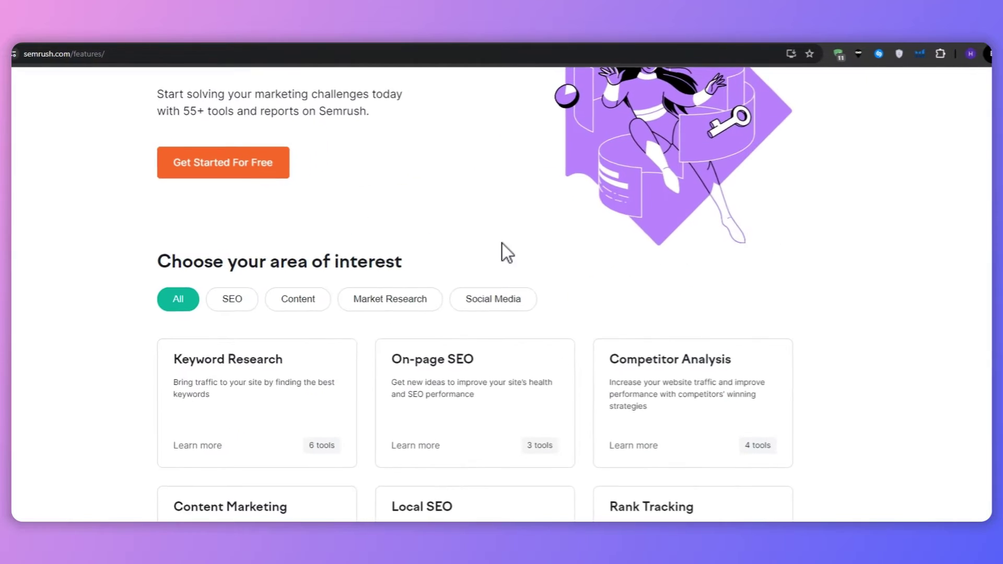
- Go to Pricing and scroll the Compare Plans table for Pro, Guru and Business
{"action": "scroll", "coordinate": [503, 250], "scroll_direction": "up", "scroll_amount": 3}
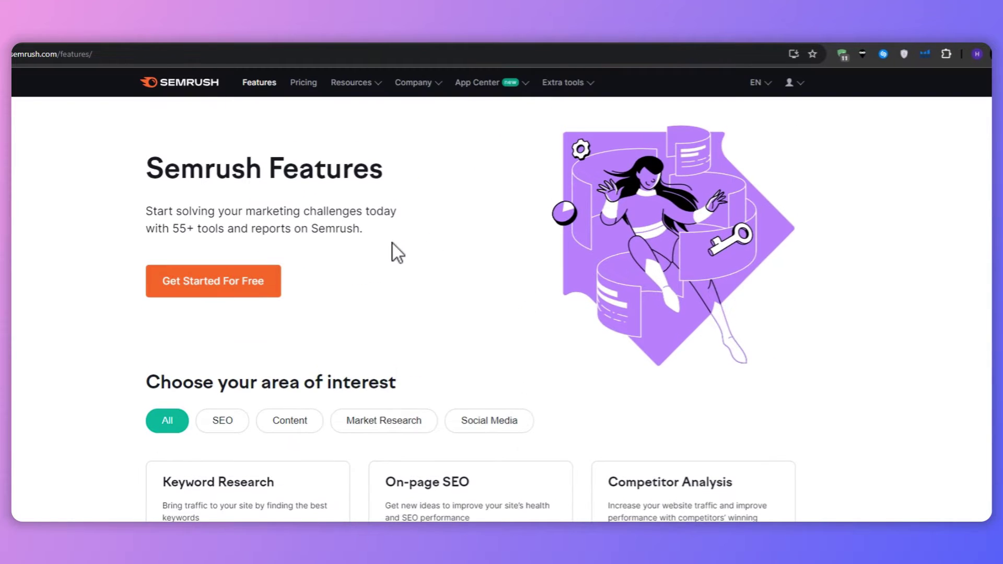
{"action": "left_click", "coordinate": [302, 84]}
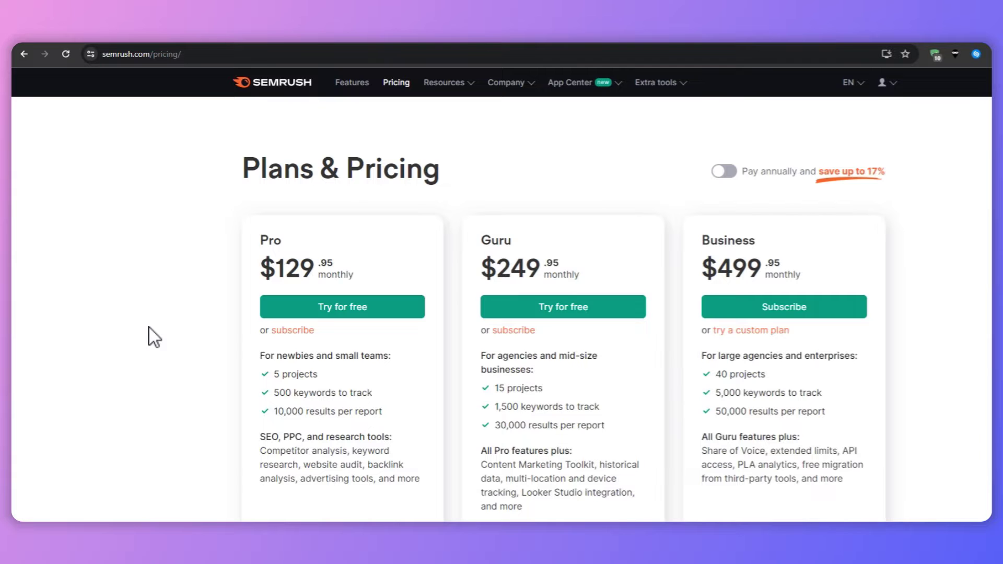
{"action": "scroll", "coordinate": [150, 327], "scroll_direction": "down", "scroll_amount": 6}
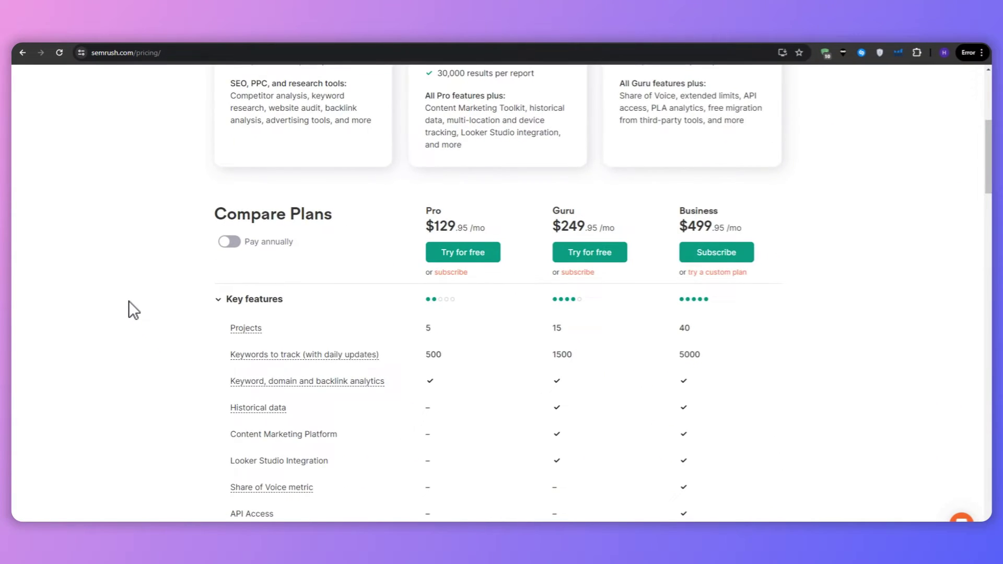
{"action": "scroll", "coordinate": [129, 301], "scroll_direction": "down", "scroll_amount": 1}
{"action": "scroll", "coordinate": [129, 301], "scroll_direction": "up", "scroll_amount": 6}
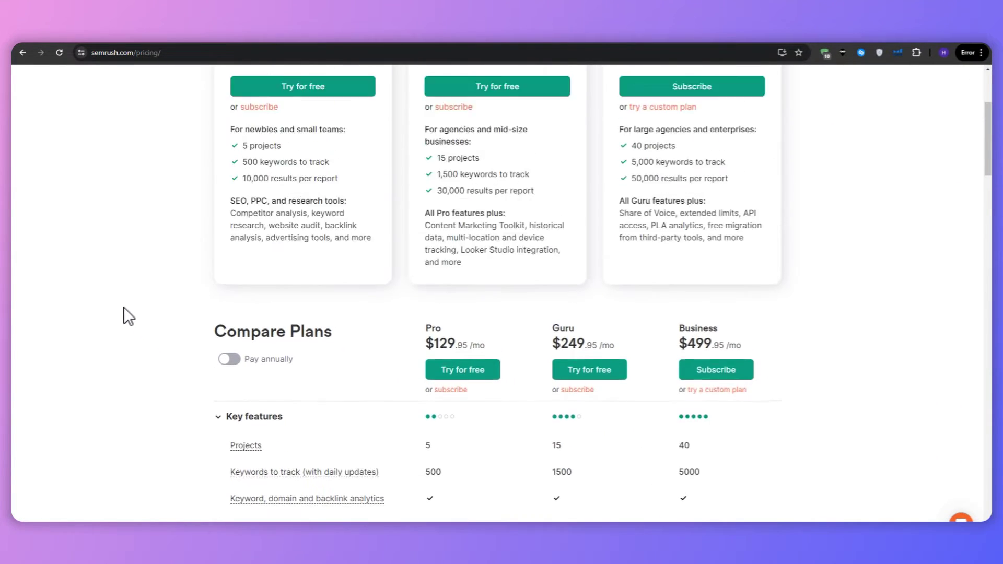
{"action": "scroll", "coordinate": [240, 242], "scroll_direction": "down", "scroll_amount": 6}
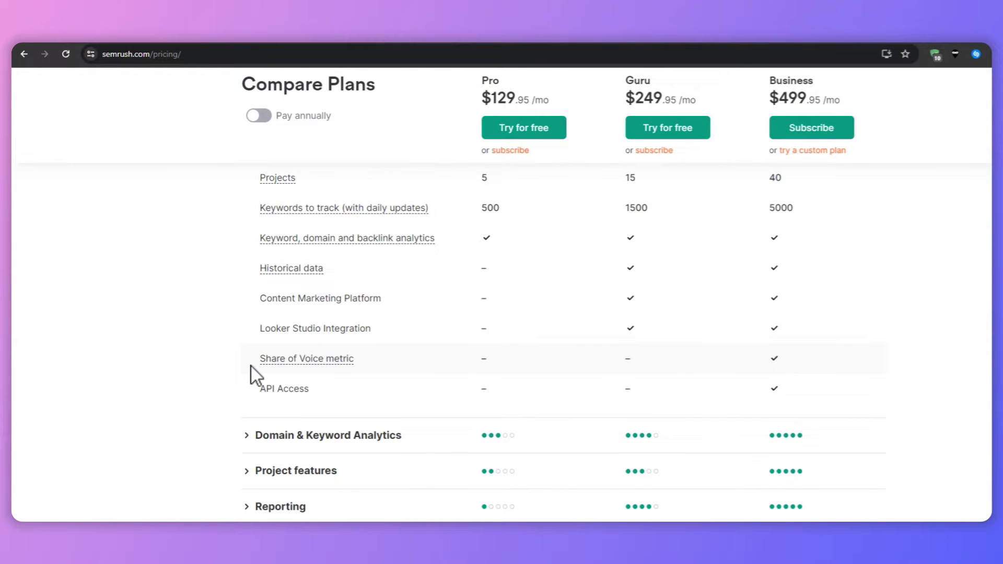
{"action": "scroll", "coordinate": [224, 368], "scroll_direction": "up", "scroll_amount": 6}
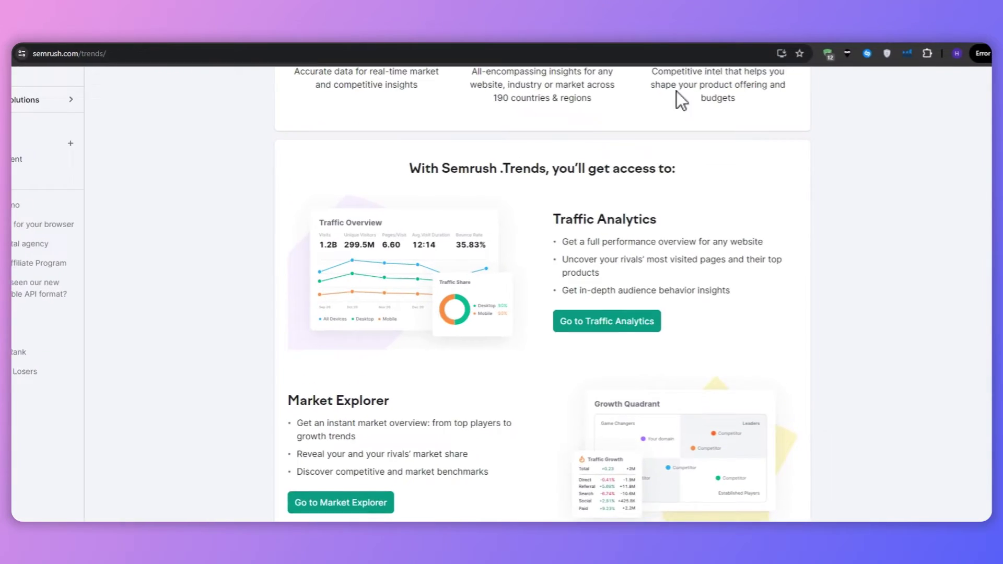
{"action": "scroll", "coordinate": [250, 261], "scroll_direction": "up", "scroll_amount": 6}
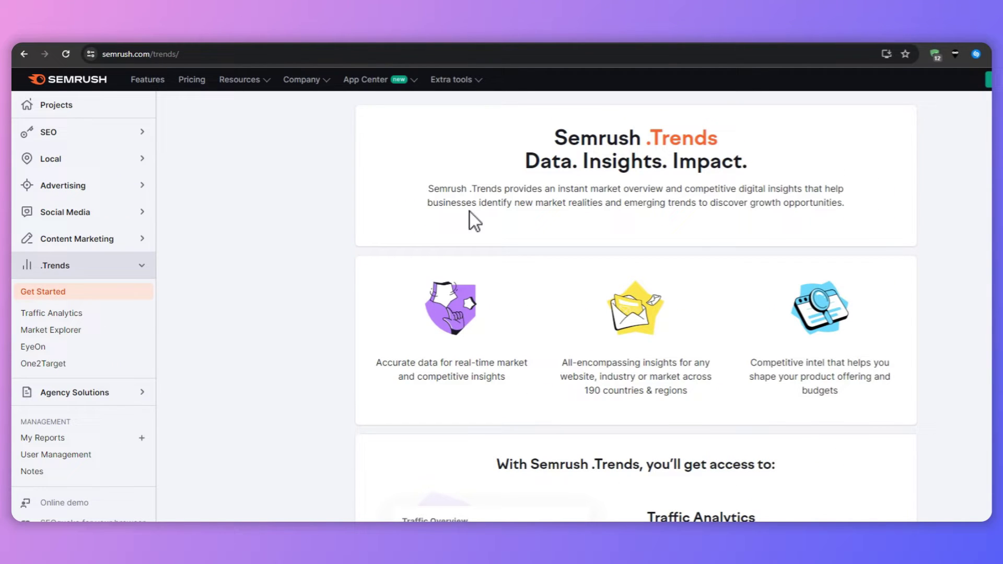
{"action": "left_click_drag", "start_coordinate": [376, 362], "coordinate": [476, 392]}
{"action": "left_click", "coordinate": [475, 388]}
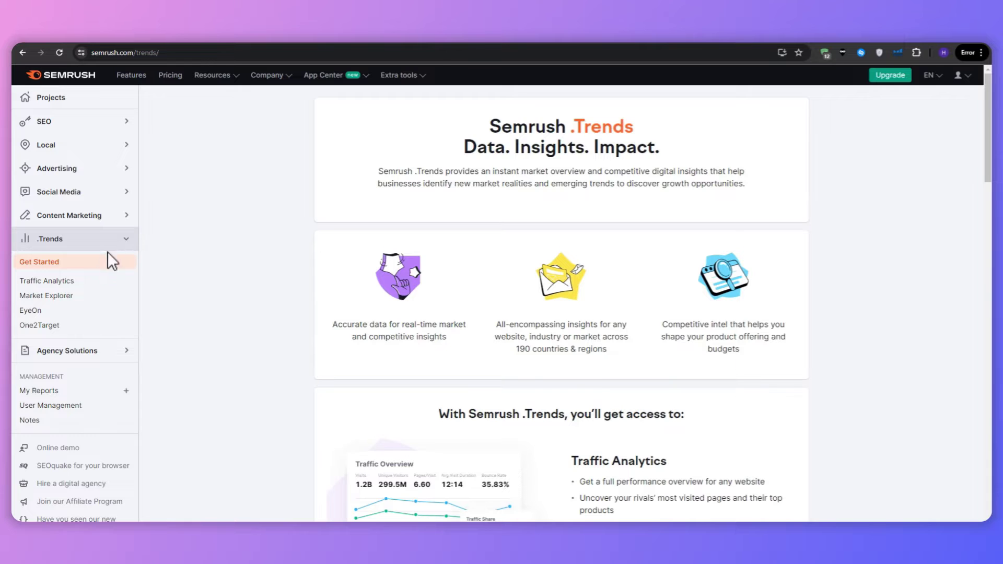
- Load the openai.com example in Traffic Analytics, showing 2.5B visits for Mar 2024
{"action": "left_click", "coordinate": [74, 282]}
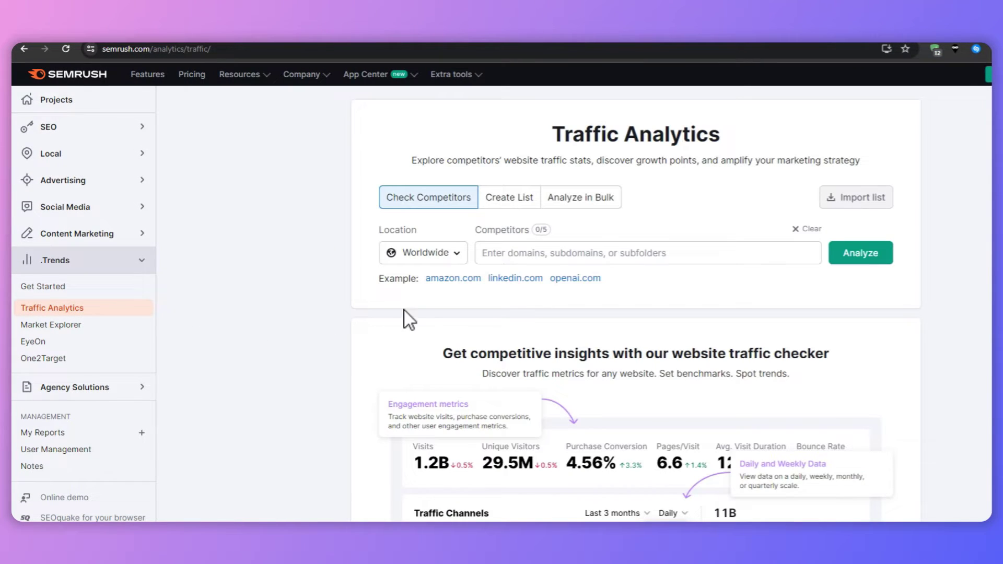
{"action": "left_click", "coordinate": [525, 255]}
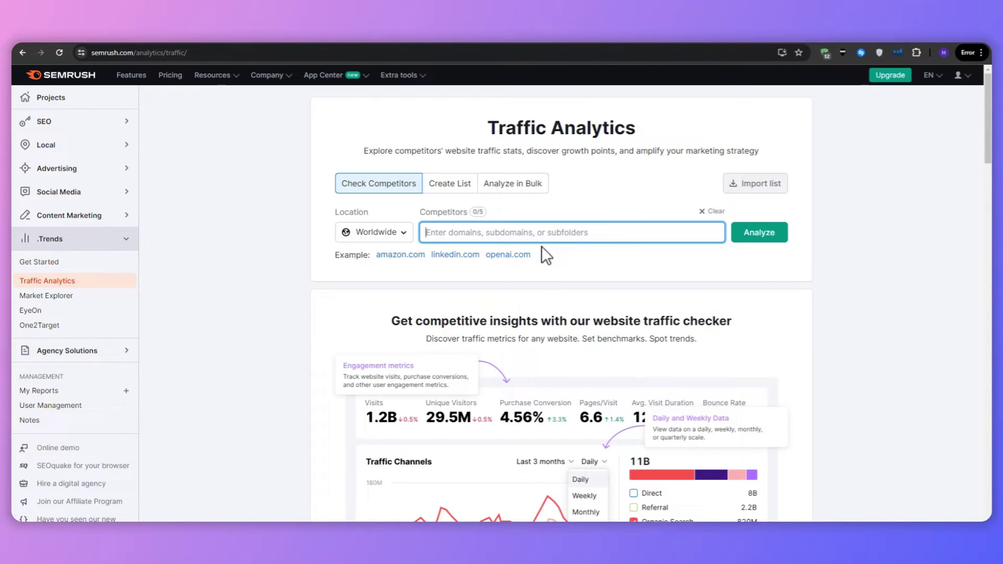
{"action": "left_click", "coordinate": [503, 256]}
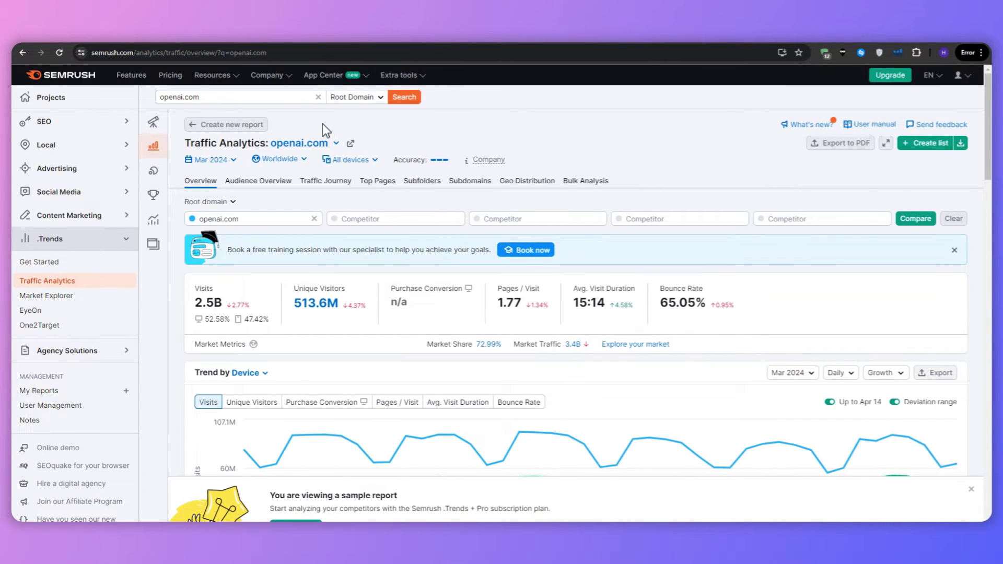
{"action": "right_click", "coordinate": [322, 124]}
{"action": "key", "text": "Escape"}
{"action": "scroll", "coordinate": [790, 286], "scroll_direction": "down", "scroll_amount": 3}
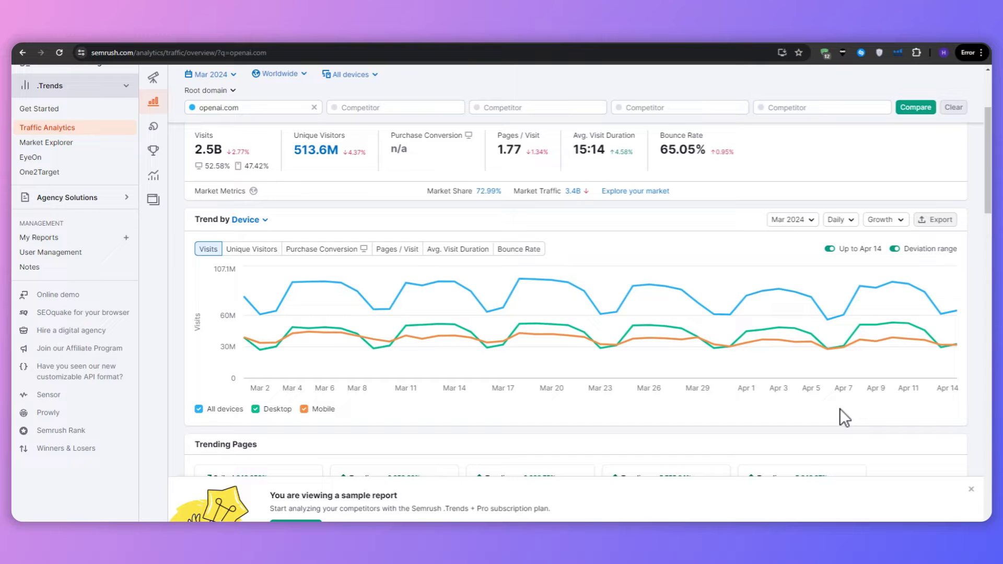
{"action": "scroll", "coordinate": [839, 408], "scroll_direction": "down", "scroll_amount": 5}
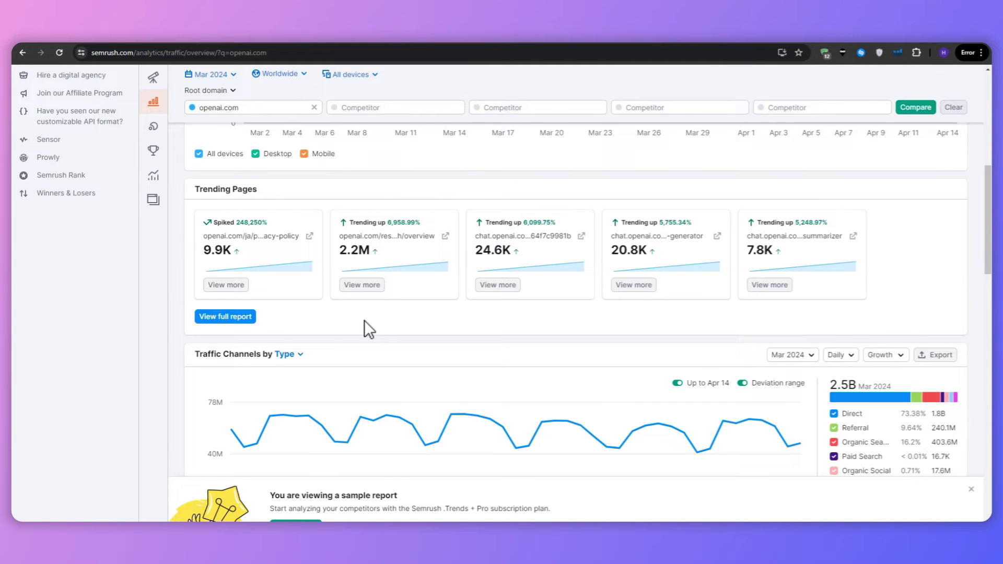
{"action": "scroll", "coordinate": [365, 321], "scroll_direction": "up", "scroll_amount": 10}
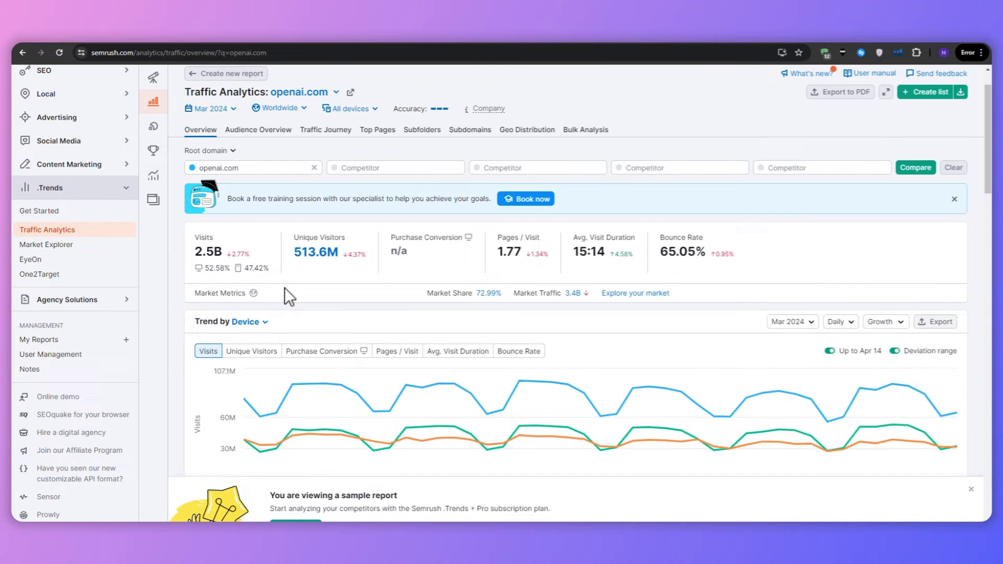
{"action": "mouse_move", "coordinate": [236, 252]}
{"action": "scroll", "coordinate": [299, 275], "scroll_direction": "down", "scroll_amount": 3}
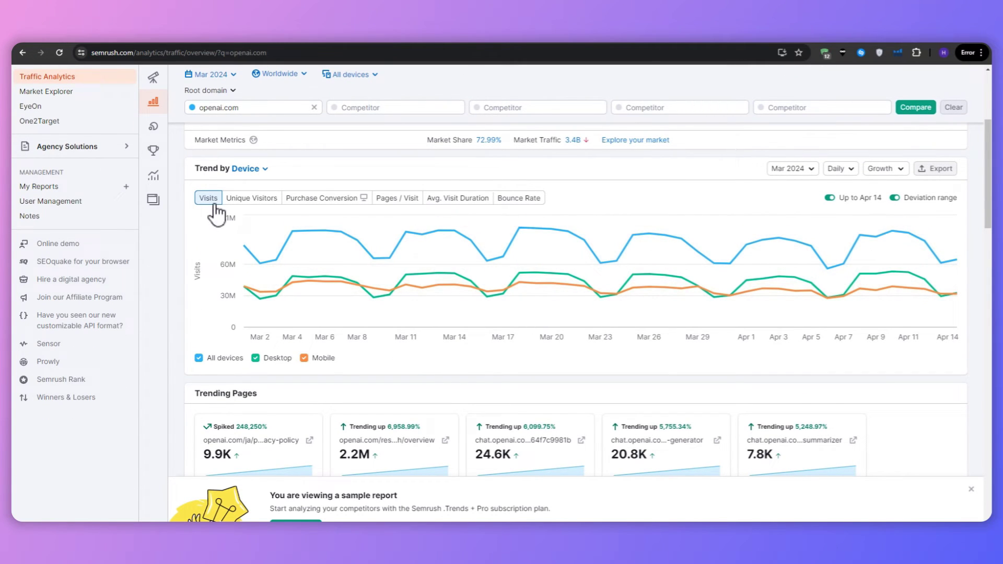
{"action": "scroll", "coordinate": [205, 263], "scroll_direction": "down", "scroll_amount": 2}
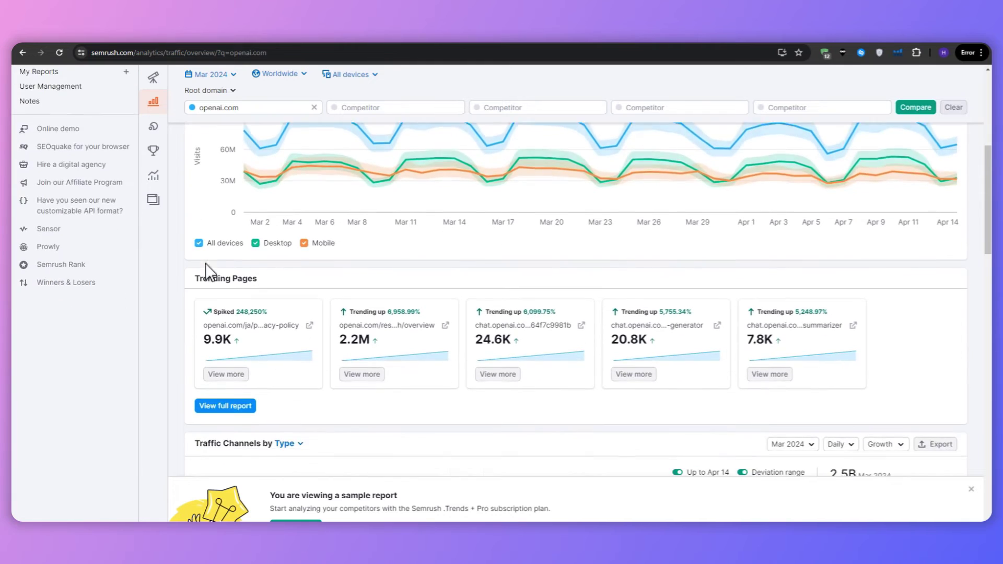
{"action": "scroll", "coordinate": [205, 263], "scroll_direction": "down", "scroll_amount": 4}
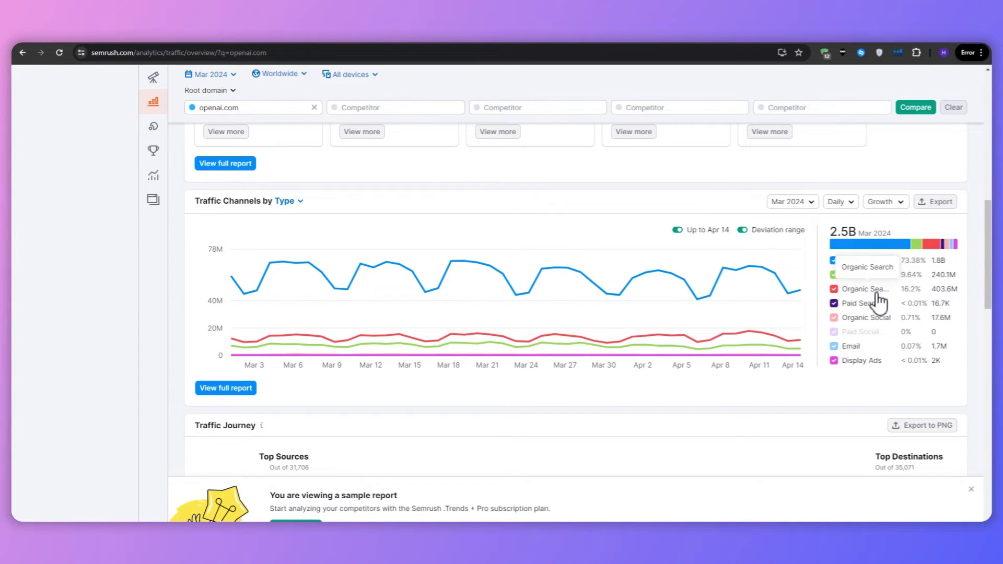
{"action": "scroll", "coordinate": [537, 399], "scroll_direction": "down", "scroll_amount": 4}
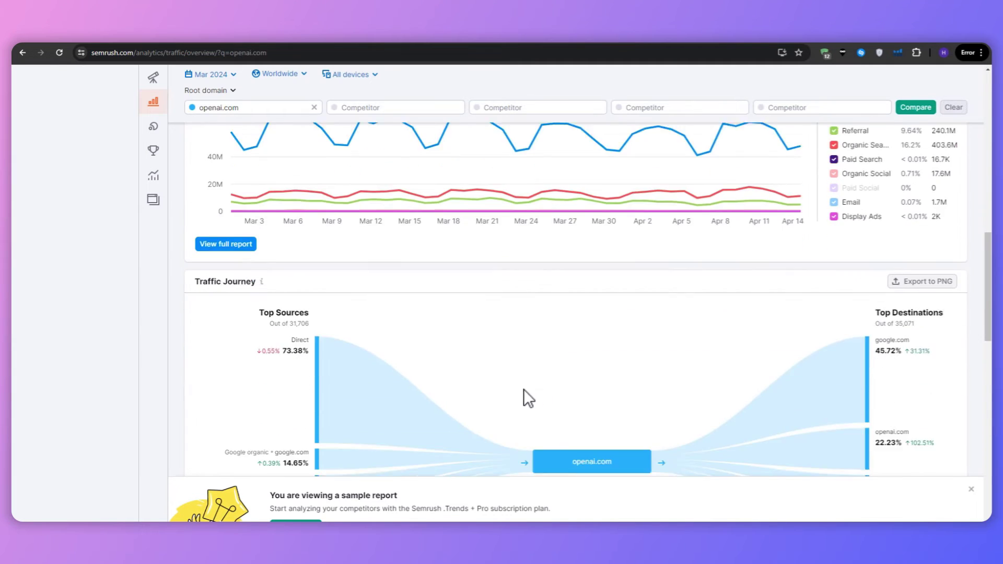
{"action": "scroll", "coordinate": [190, 334], "scroll_direction": "down", "scroll_amount": 1}
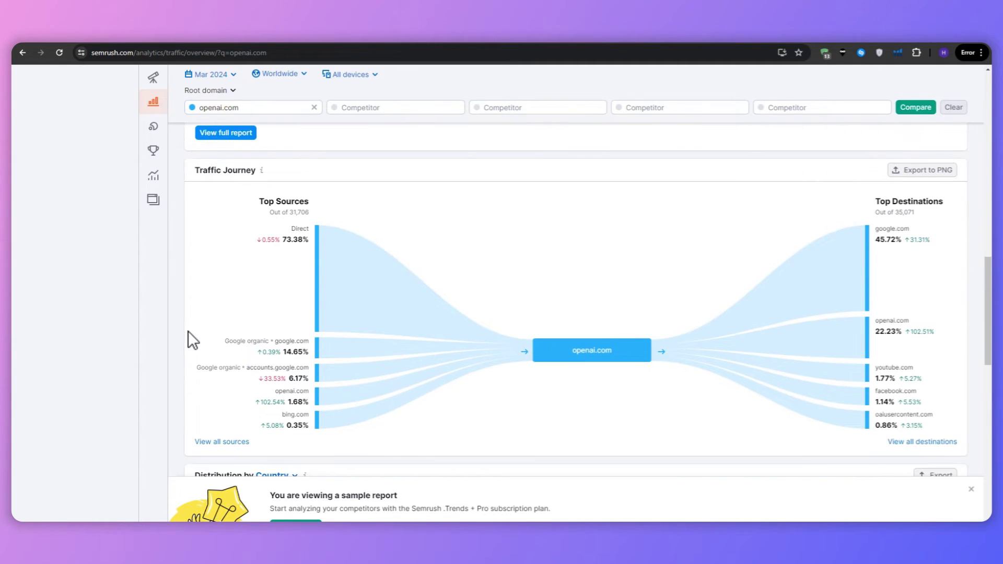
{"action": "scroll", "coordinate": [188, 341], "scroll_direction": "down", "scroll_amount": 6}
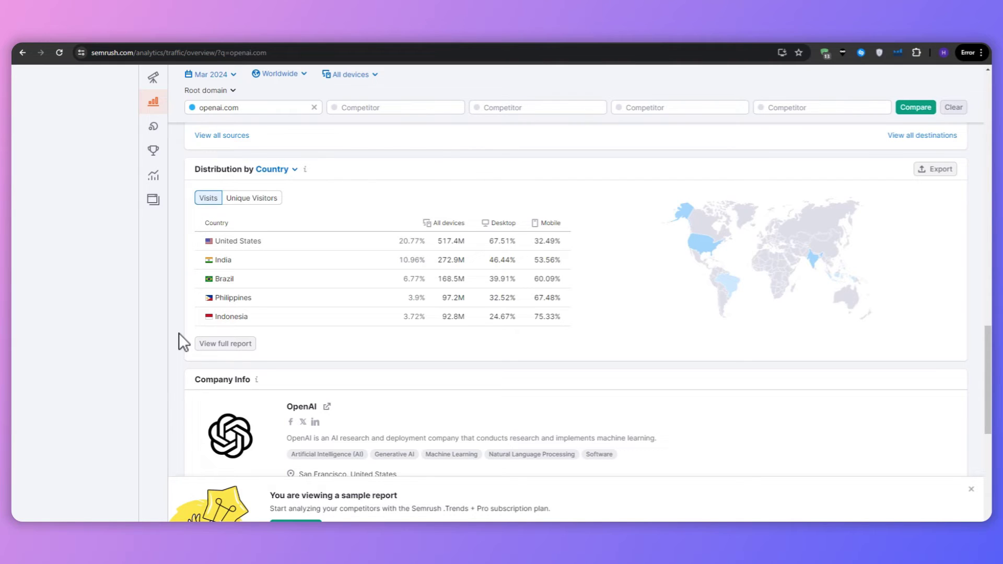
{"action": "scroll", "coordinate": [188, 335], "scroll_direction": "up", "scroll_amount": 15}
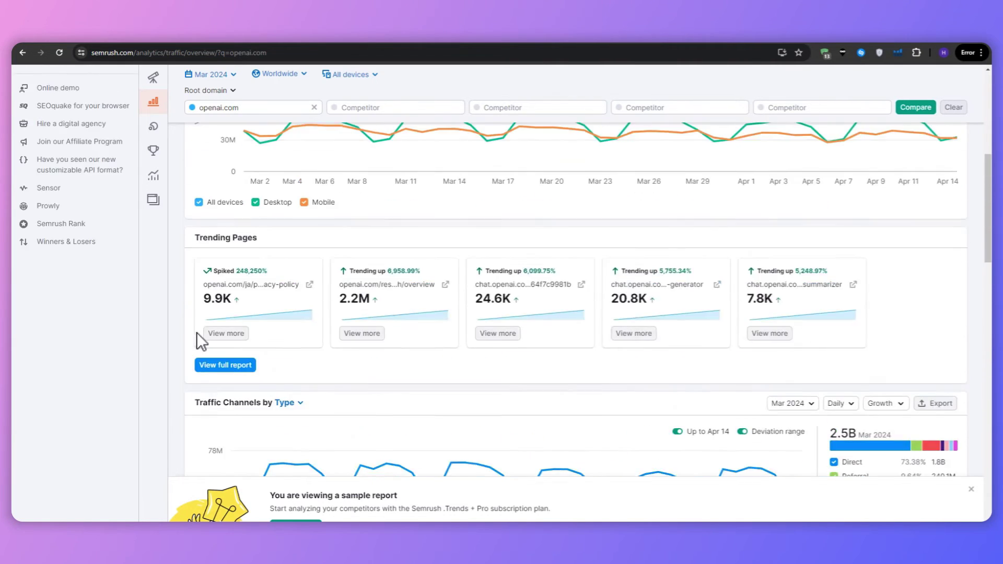
{"action": "scroll", "coordinate": [196, 332], "scroll_direction": "up", "scroll_amount": 10}
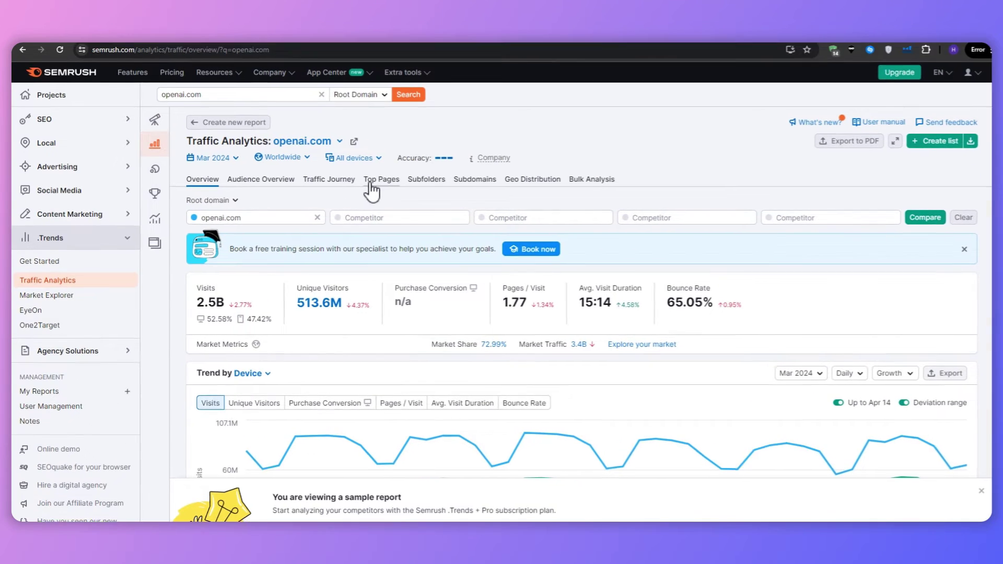
- Browse openai.com's Top Pages table, led by chat.openai.com at 42.74% traffic share
{"action": "left_click", "coordinate": [370, 180]}
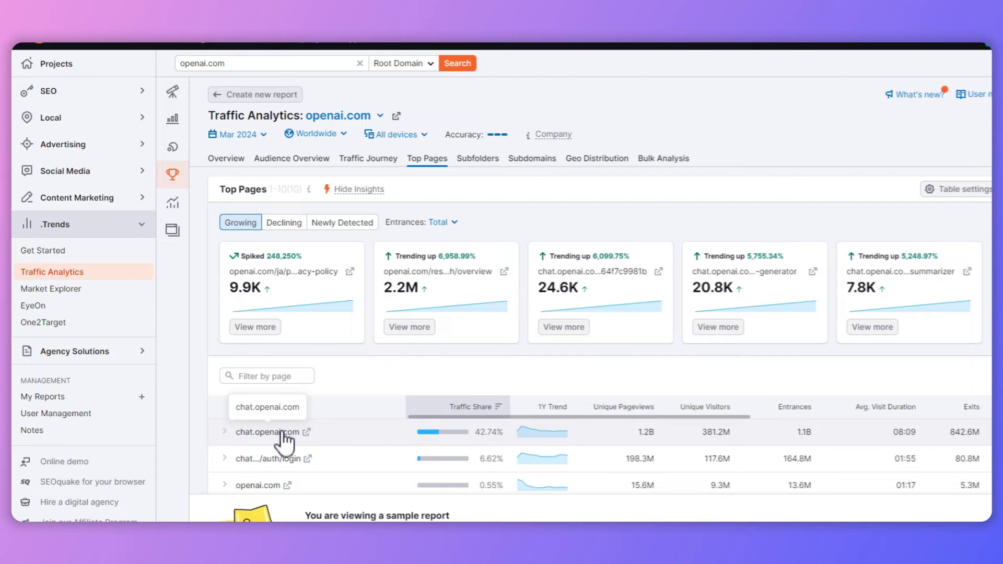
{"action": "scroll", "coordinate": [282, 436], "scroll_direction": "down", "scroll_amount": 5}
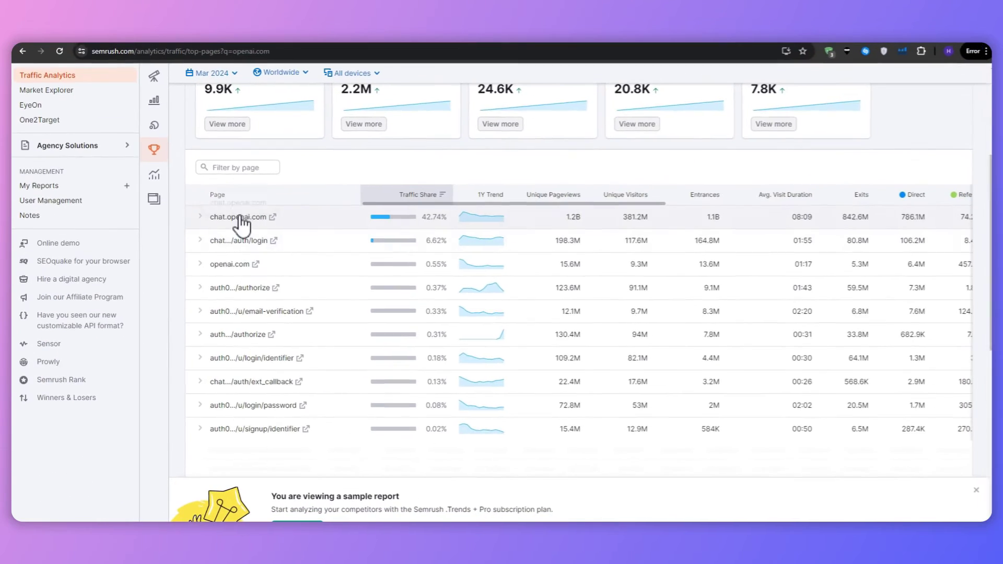
{"action": "scroll", "coordinate": [241, 225], "scroll_direction": "down", "scroll_amount": 1}
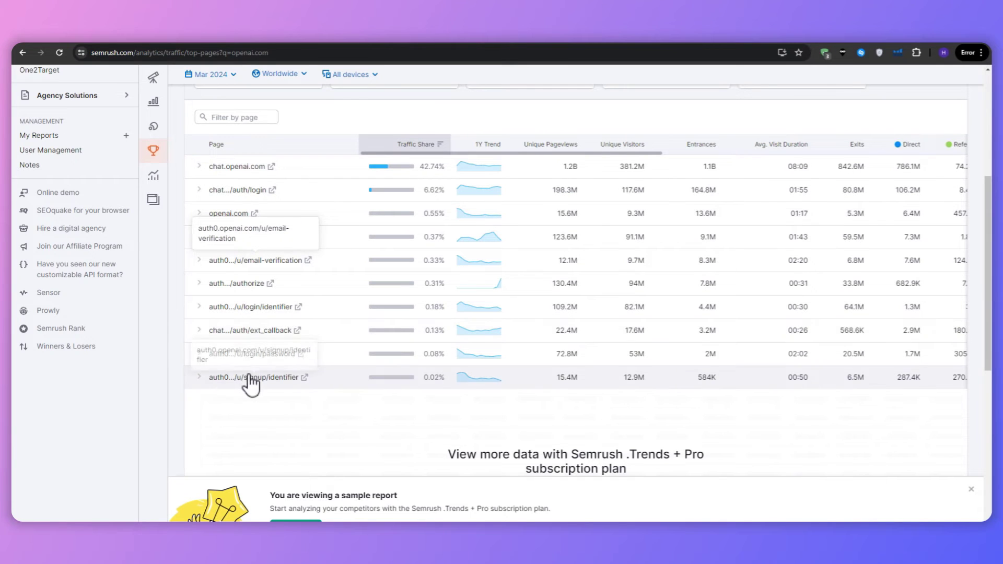
{"action": "scroll", "coordinate": [175, 361], "scroll_direction": "up", "scroll_amount": 2}
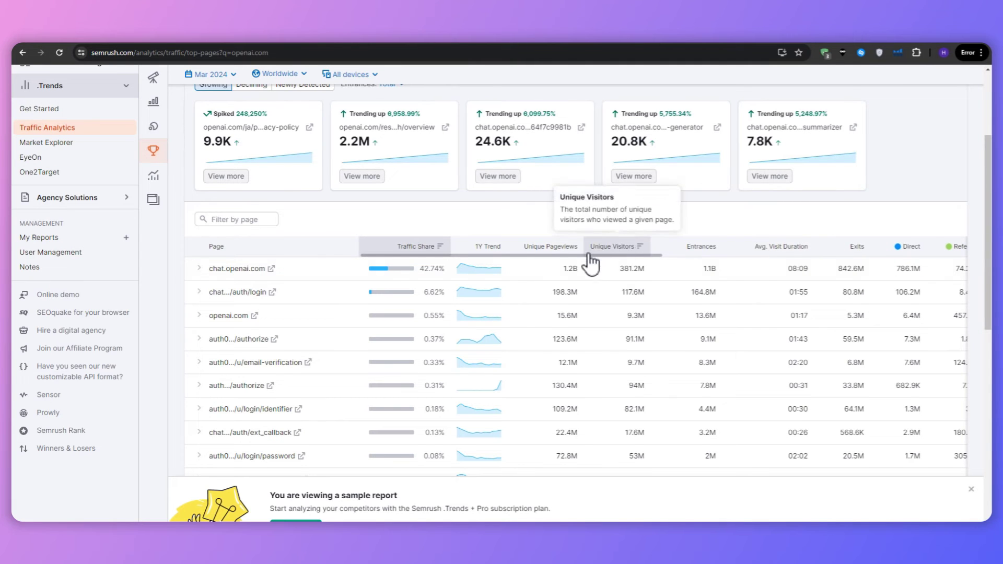
{"action": "scroll", "coordinate": [385, 369], "scroll_direction": "down", "scroll_amount": 3}
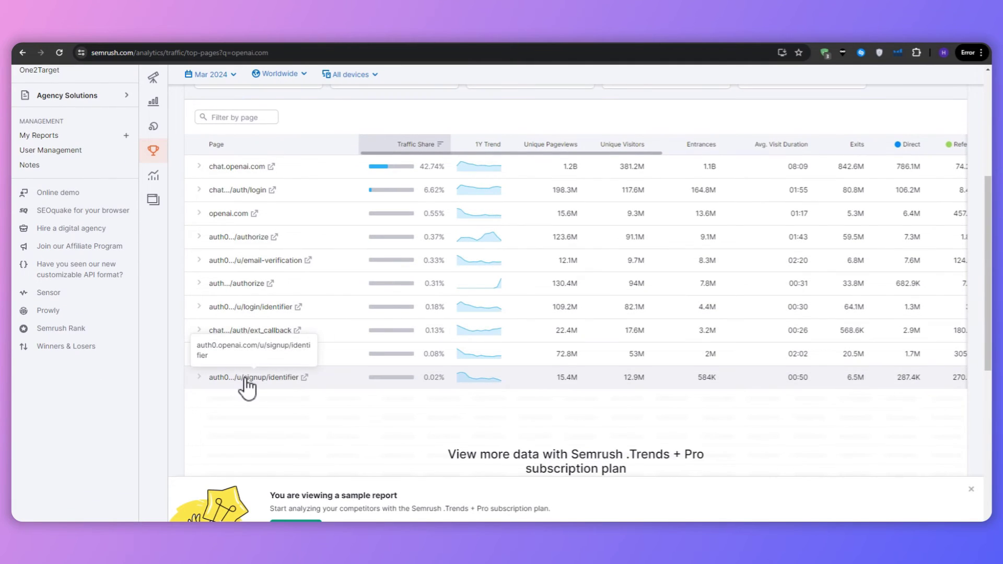
{"action": "scroll", "coordinate": [204, 268], "scroll_direction": "up", "scroll_amount": 5}
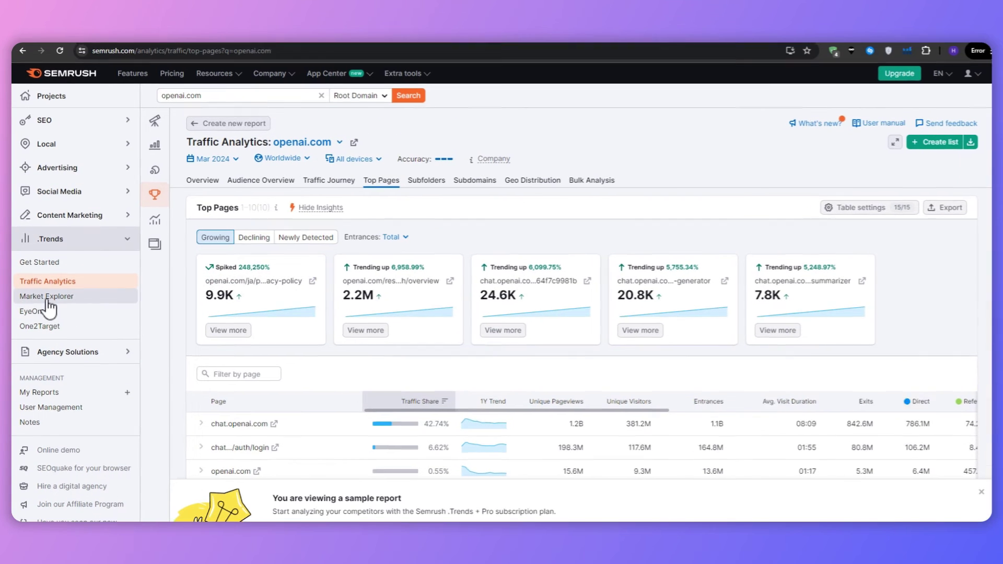
- In Market Explorer, go to all lists and open the recent openai.com list
{"action": "left_click", "coordinate": [47, 297]}
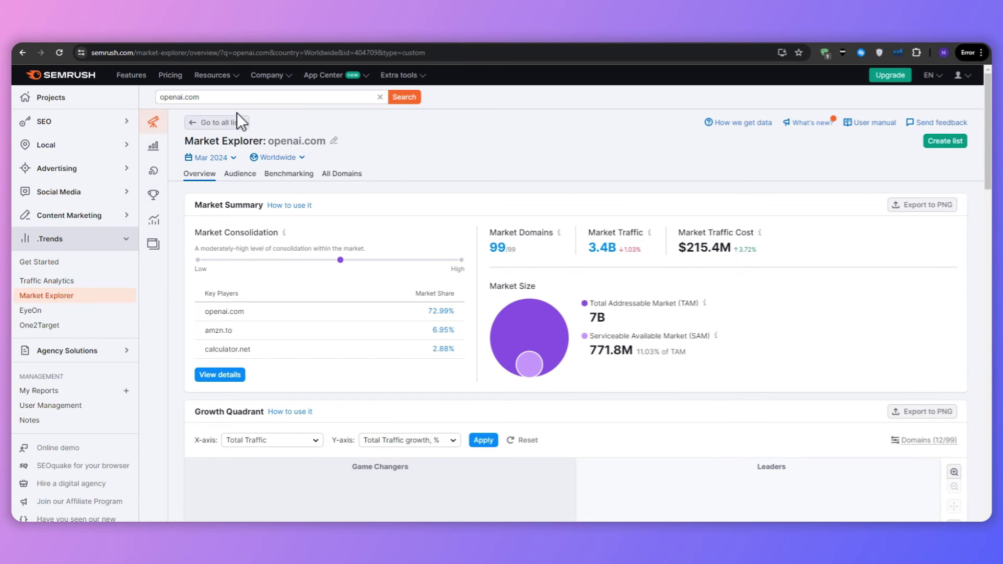
{"action": "left_click", "coordinate": [219, 122]}
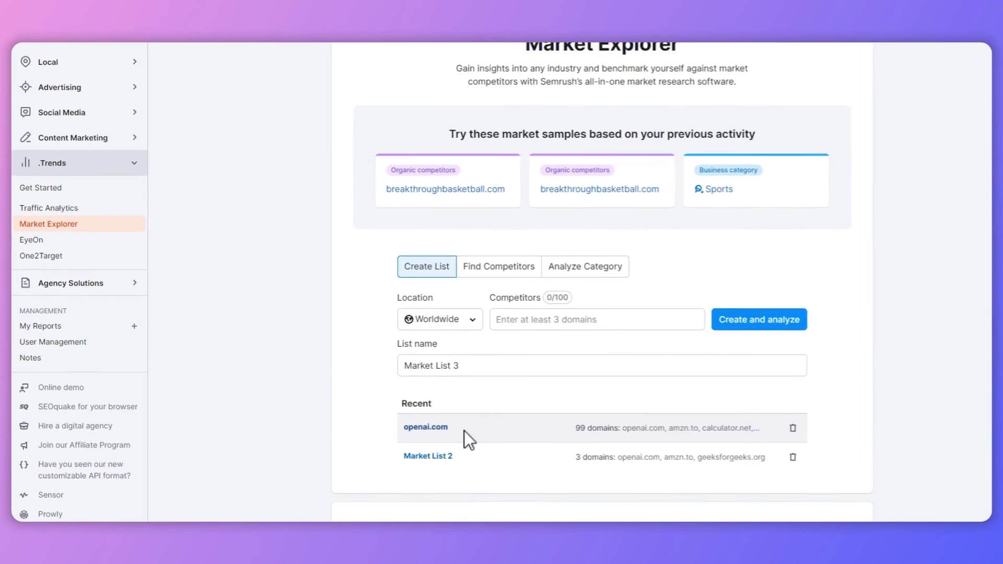
{"action": "left_click", "coordinate": [464, 431]}
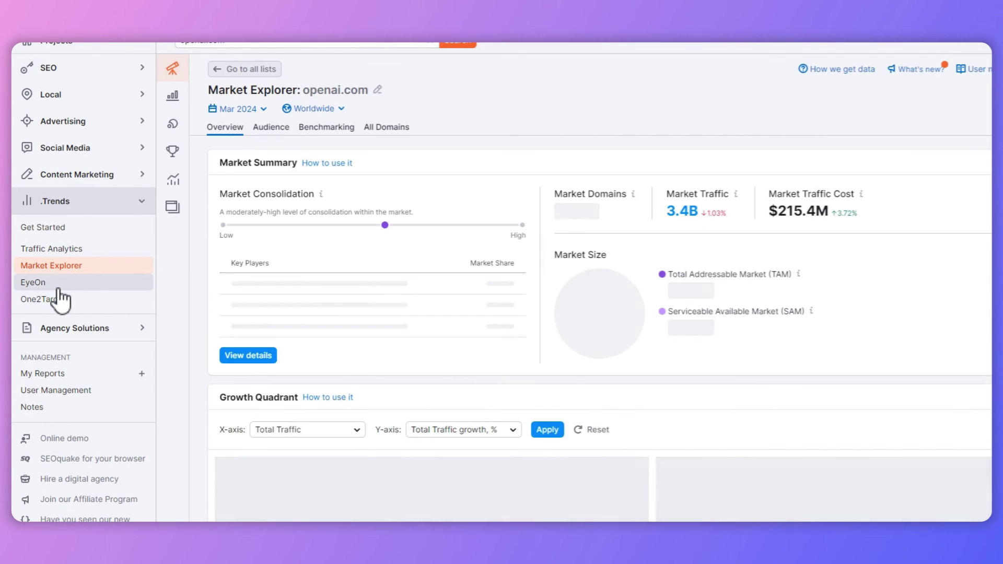
- Open EyeOn's sample list for revolut.com, tradingview.com and bankbazaar.com and scroll its Timeline
{"action": "left_click", "coordinate": [58, 287]}
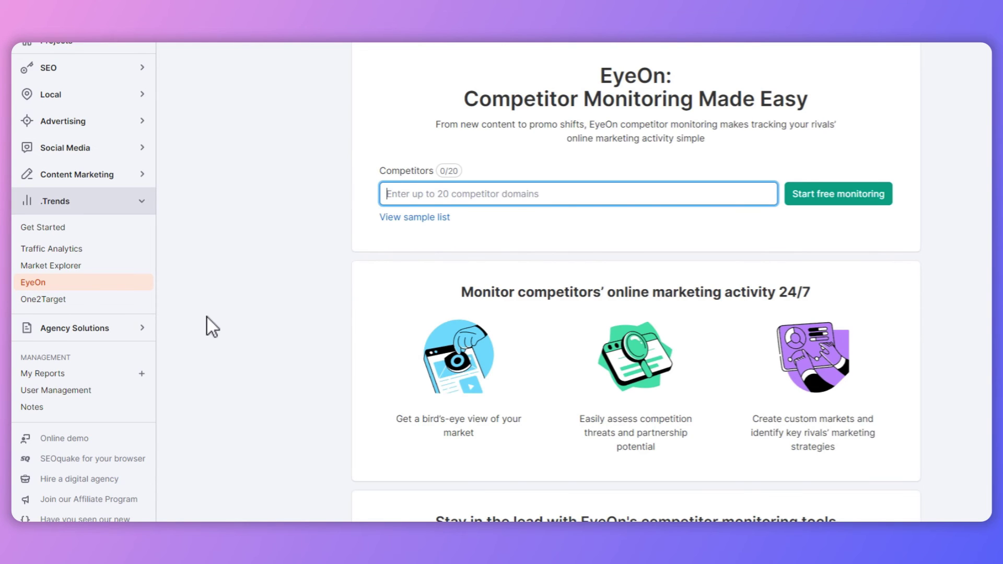
{"action": "left_click", "coordinate": [414, 217]}
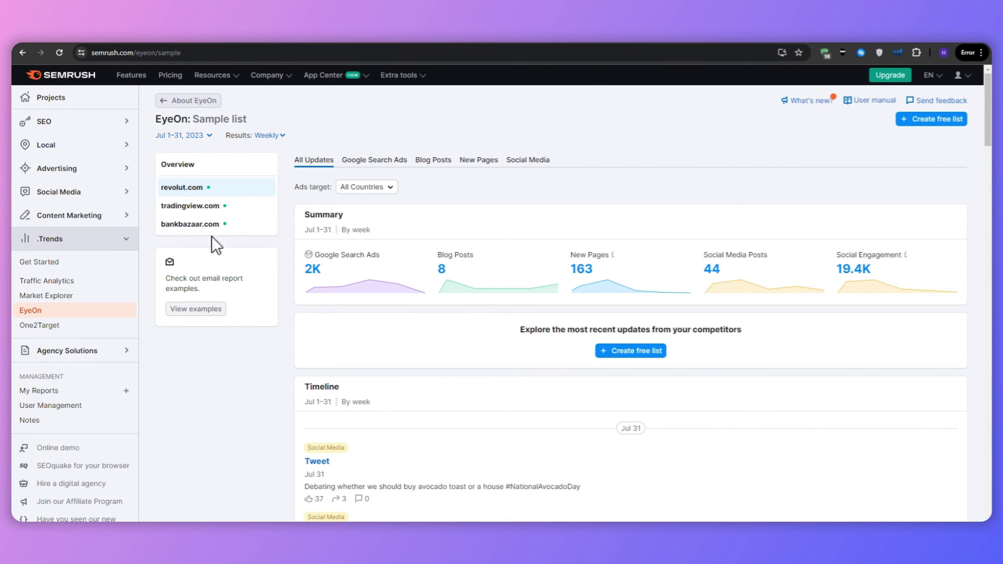
{"action": "scroll", "coordinate": [296, 235], "scroll_direction": "down", "scroll_amount": 5}
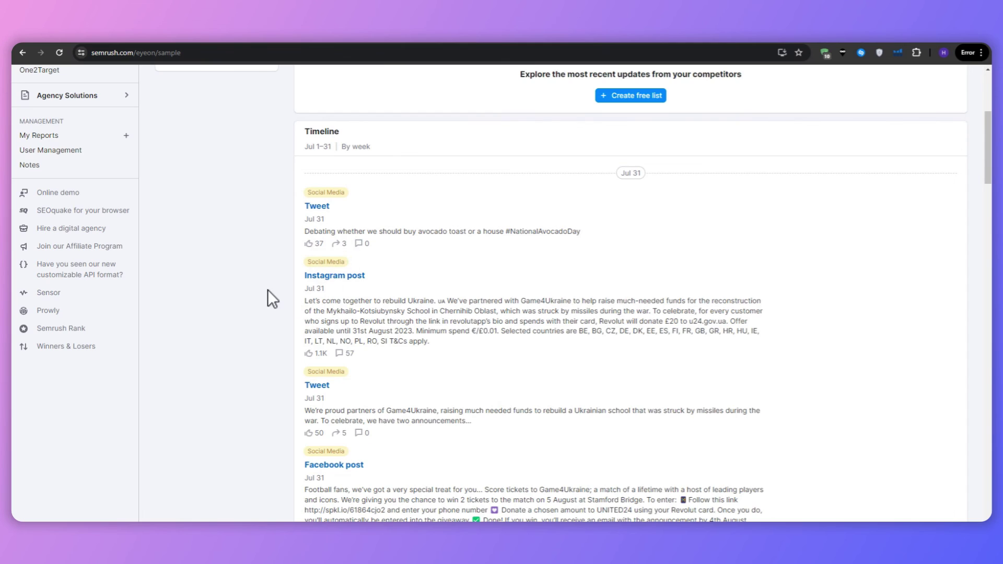
{"action": "scroll", "coordinate": [267, 289], "scroll_direction": "down", "scroll_amount": 1}
{"action": "scroll", "coordinate": [264, 290], "scroll_direction": "down", "scroll_amount": 7}
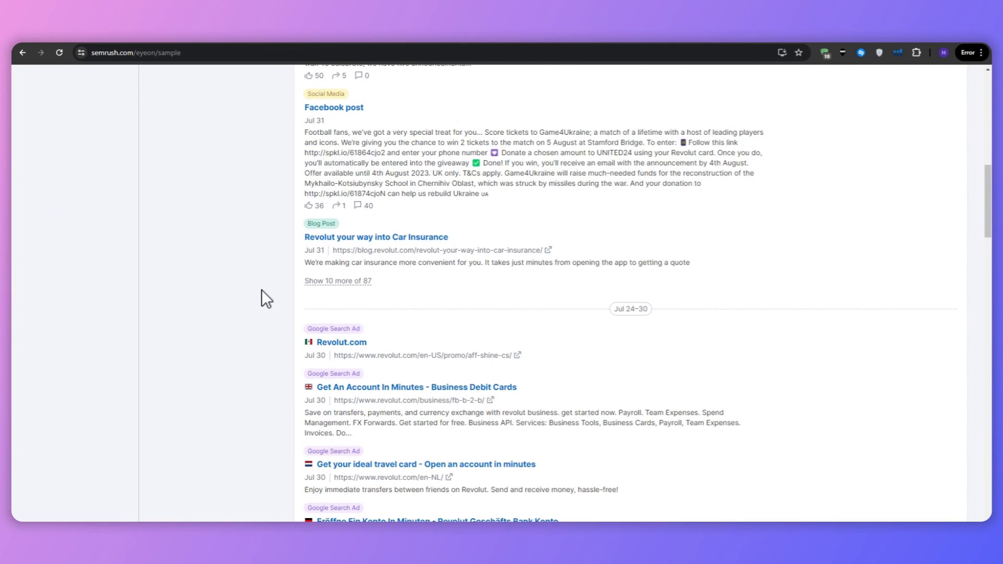
{"action": "scroll", "coordinate": [260, 290], "scroll_direction": "down", "scroll_amount": 8}
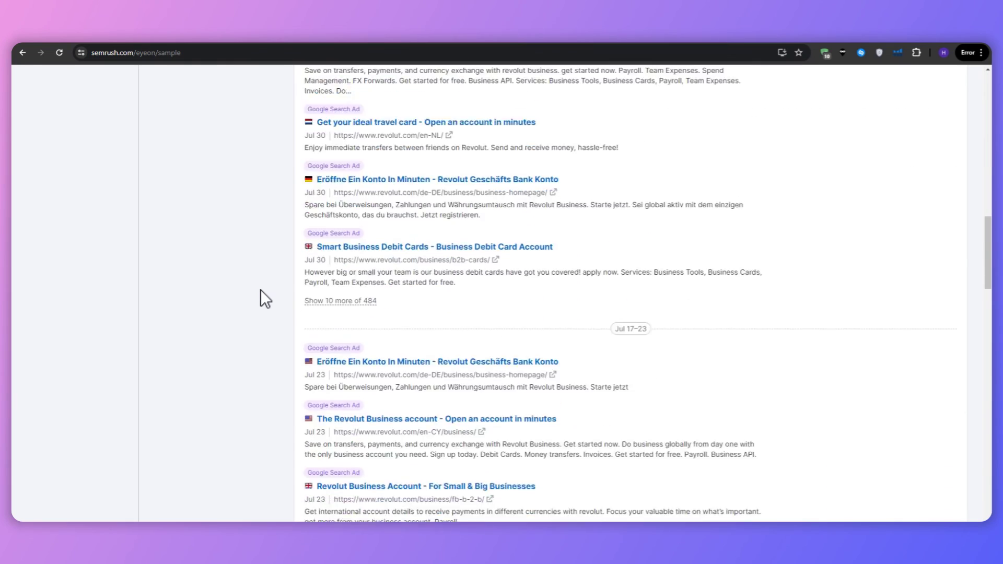
{"action": "scroll", "coordinate": [260, 291], "scroll_direction": "up", "scroll_amount": 15}
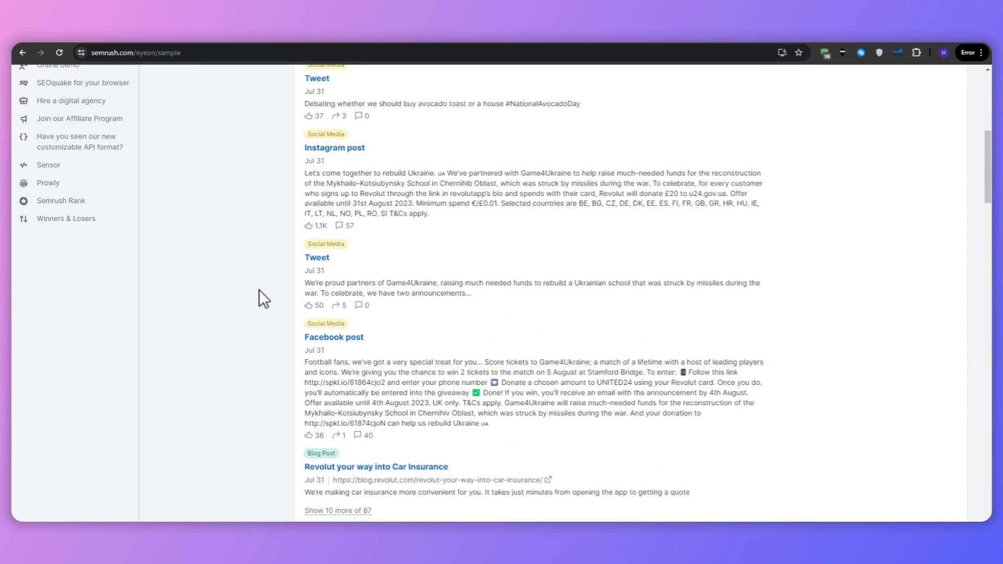
{"action": "scroll", "coordinate": [259, 290], "scroll_direction": "up", "scroll_amount": 5}
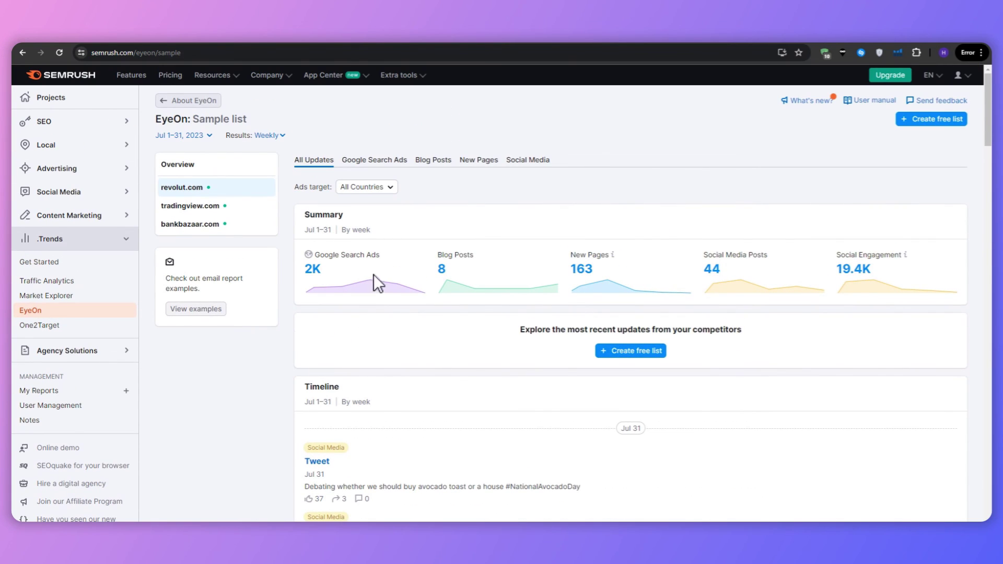